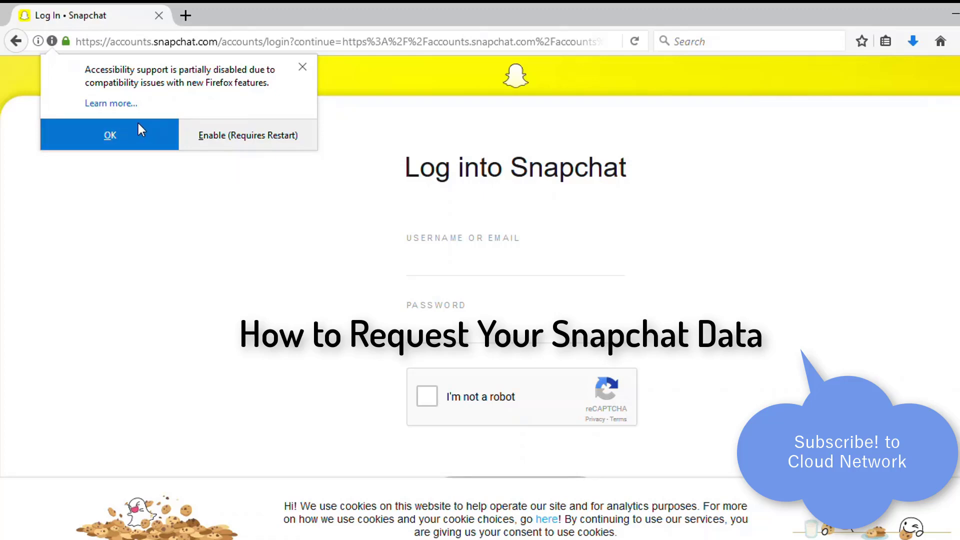
- Dismiss Firefox's accessibility notice and select the accounts.snapchat.com page address
click(139, 129)
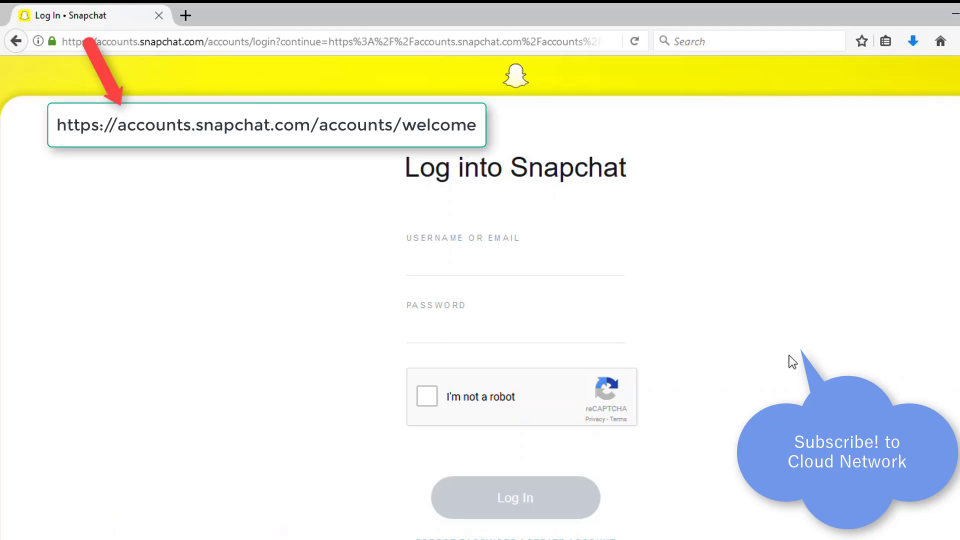
click(316, 34)
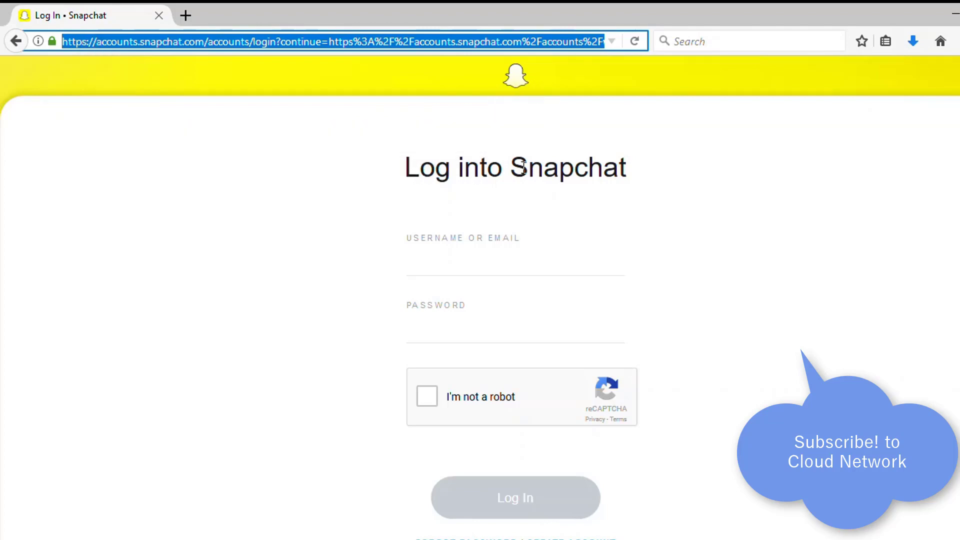
- Log in with the account email and password, pass the robot check, and decline saving the login
click(500, 261)
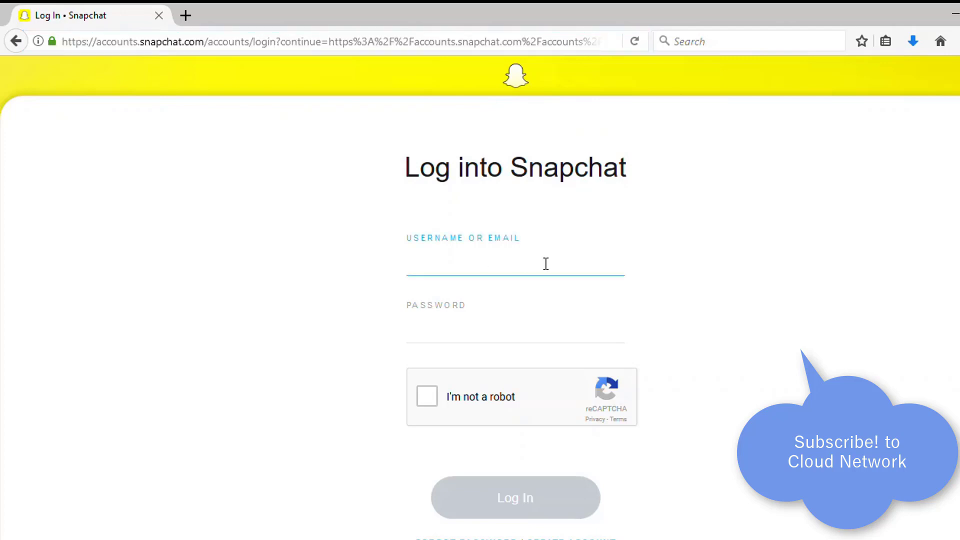
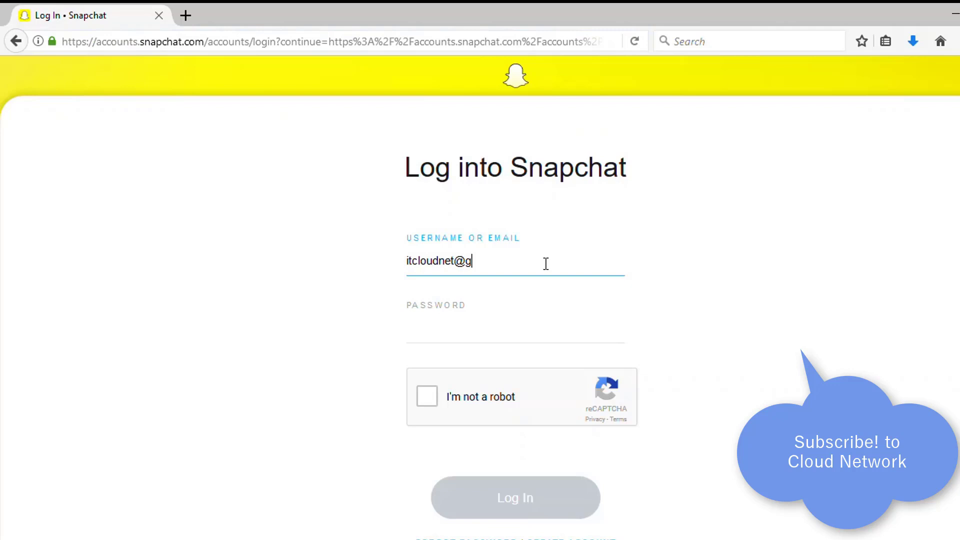
key(Tab)
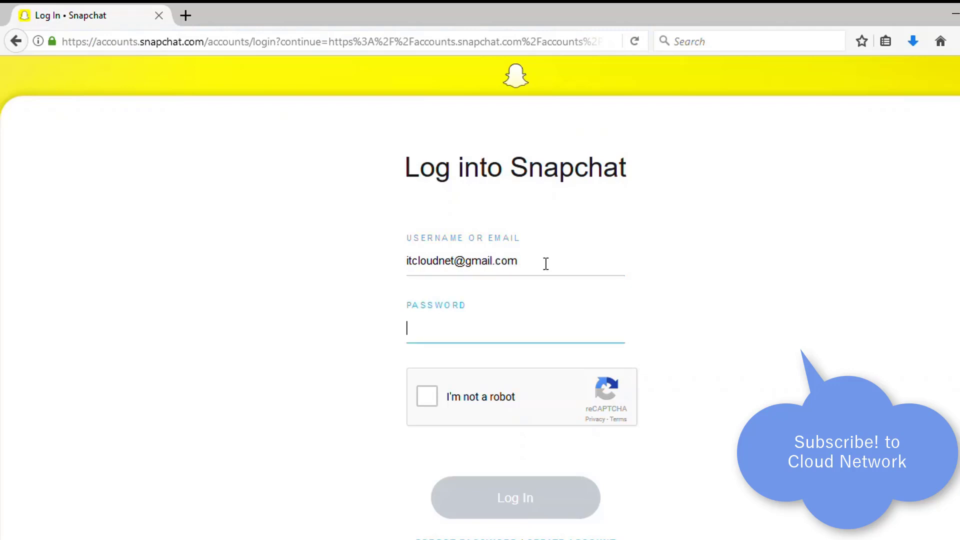
text(••••)
text(••••••)
text(•)
click(426, 397)
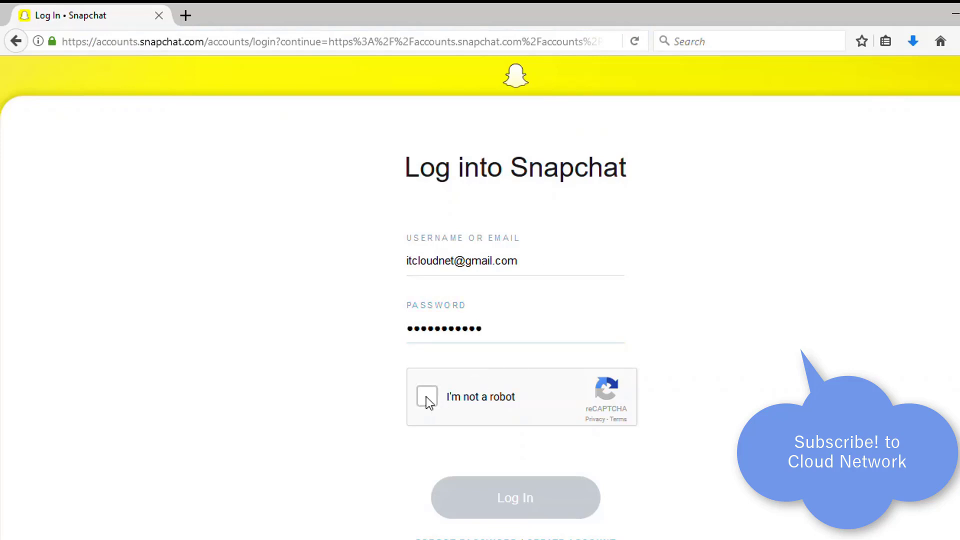
click(516, 507)
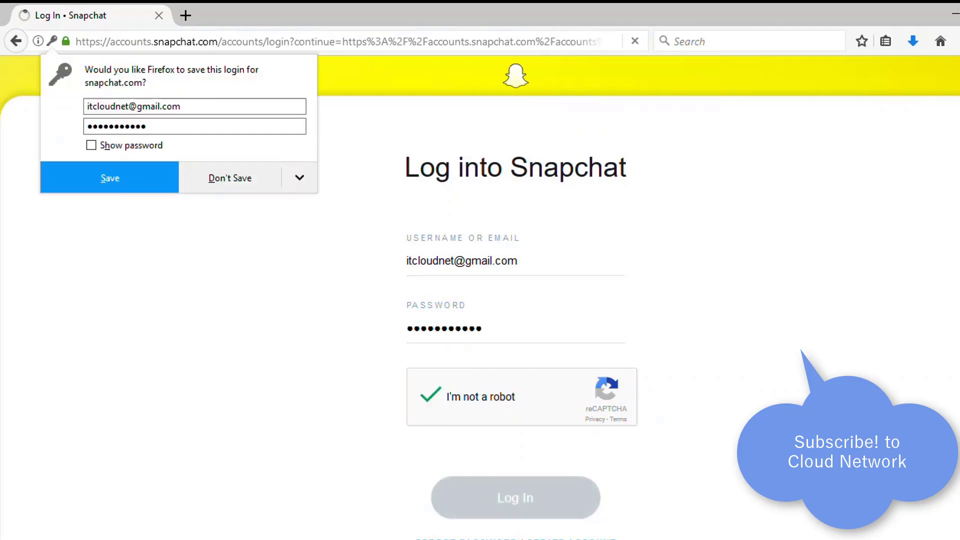
click(267, 212)
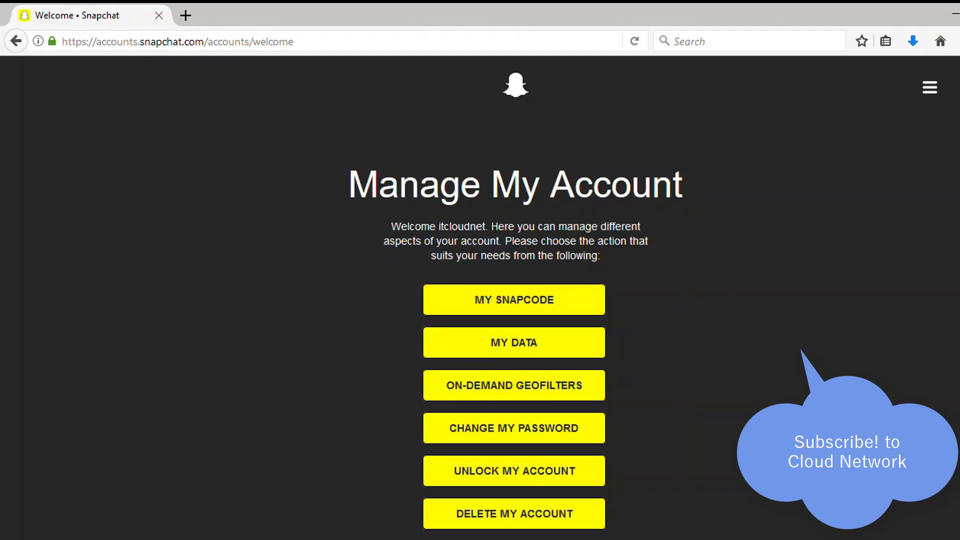
- Scroll down Manage My Account and go to the MY DATA page
scroll(718, 300, down, 2)
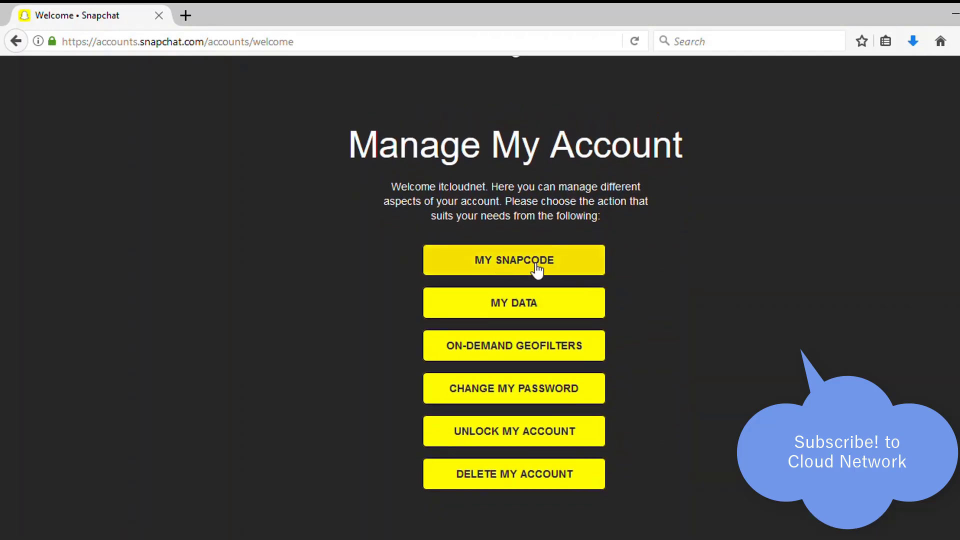
click(533, 310)
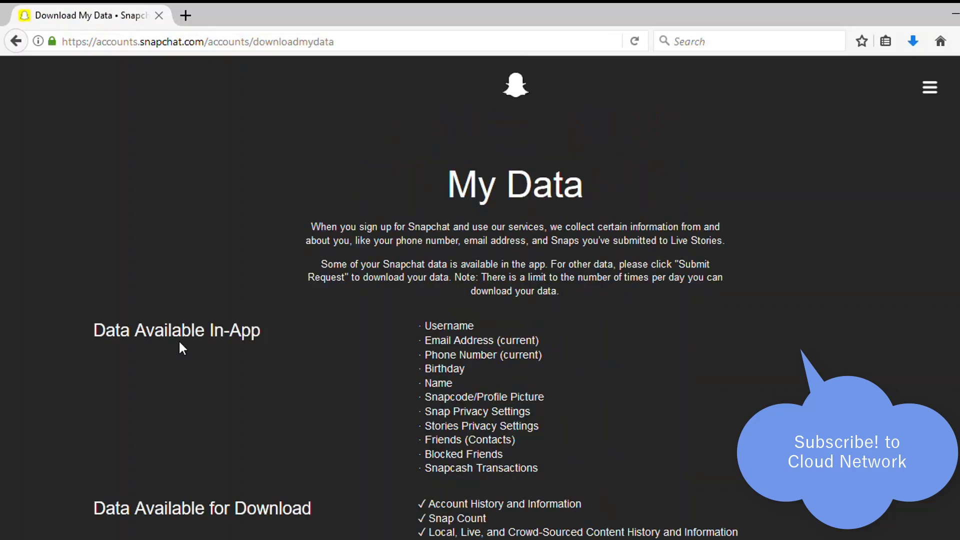
drag(133, 329, 262, 331)
click(498, 195)
drag(448, 186, 553, 200)
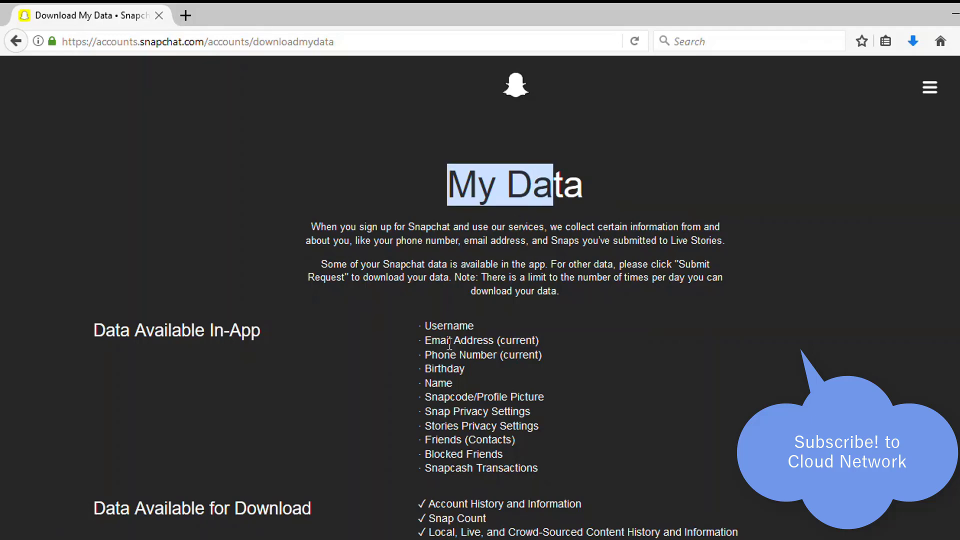
mouse_move(429, 325)
mouse_down()
mouse_move(472, 325)
mouse_move(451, 347)
mouse_move(539, 340)
mouse_move(426, 327)
mouse_up()
click(431, 324)
double_click(431, 324)
click(437, 355)
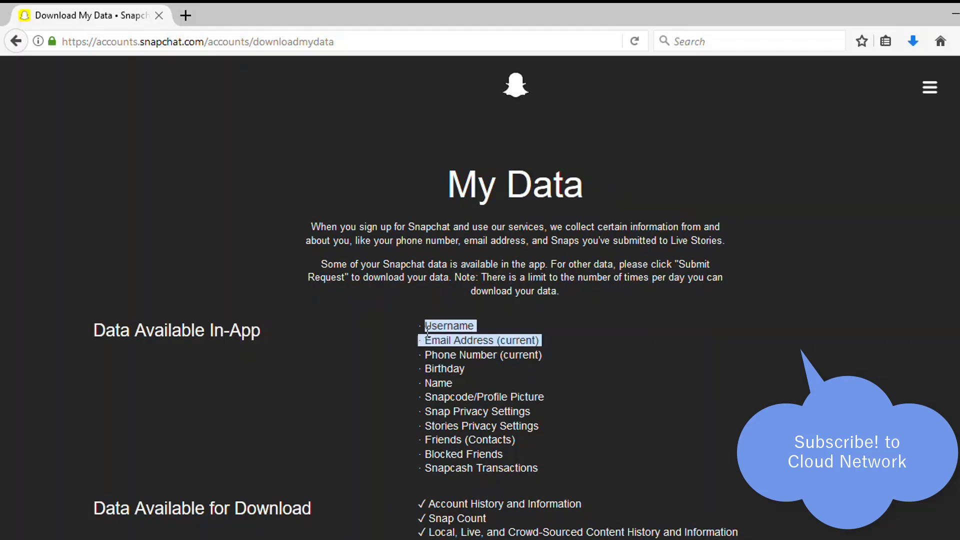
click(439, 355)
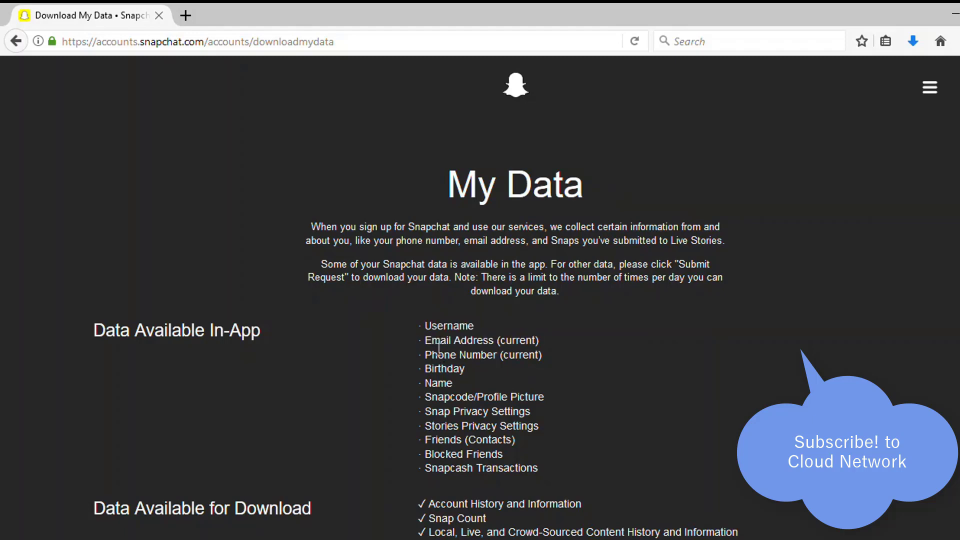
mouse_move(431, 355)
mouse_down()
mouse_move(483, 439)
mouse_move(526, 466)
mouse_up()
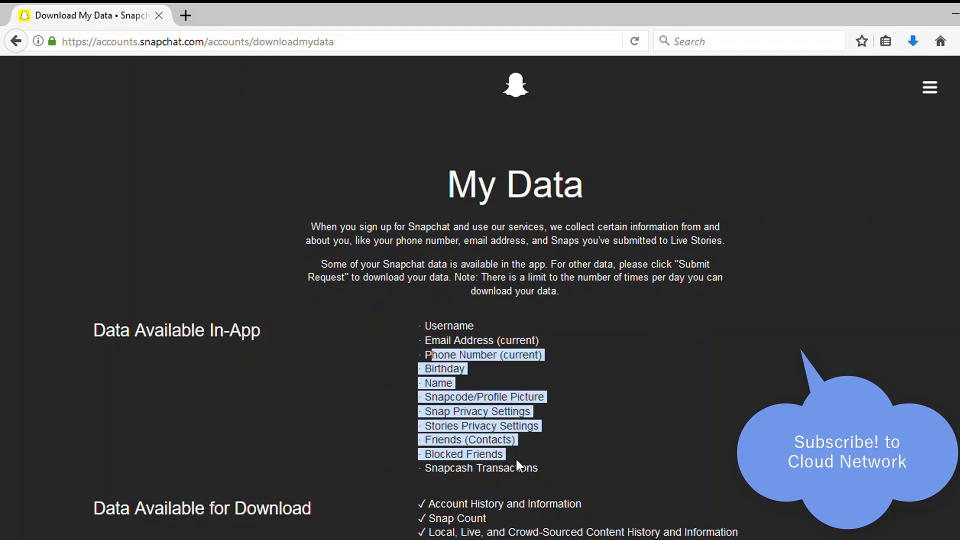
scroll(526, 465, down, 5)
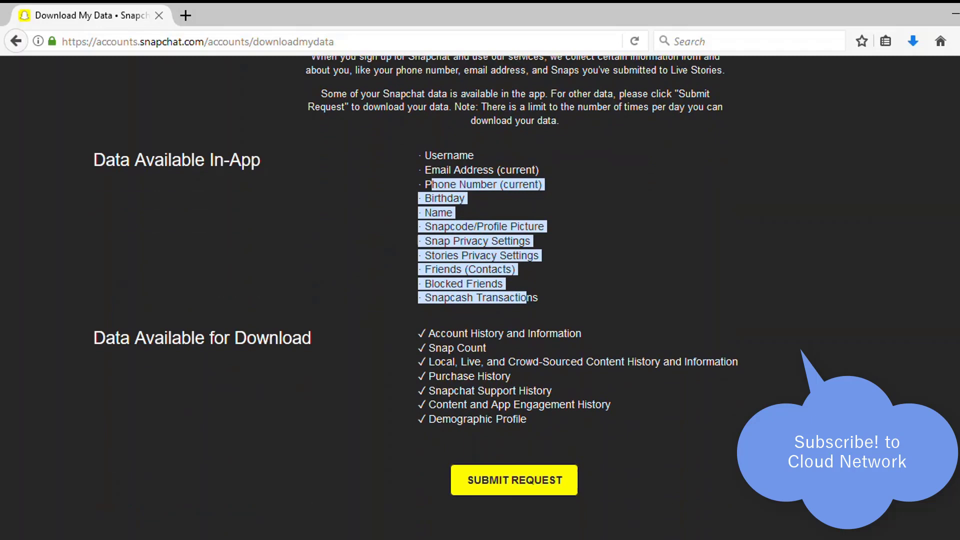
drag(225, 321, 450, 320)
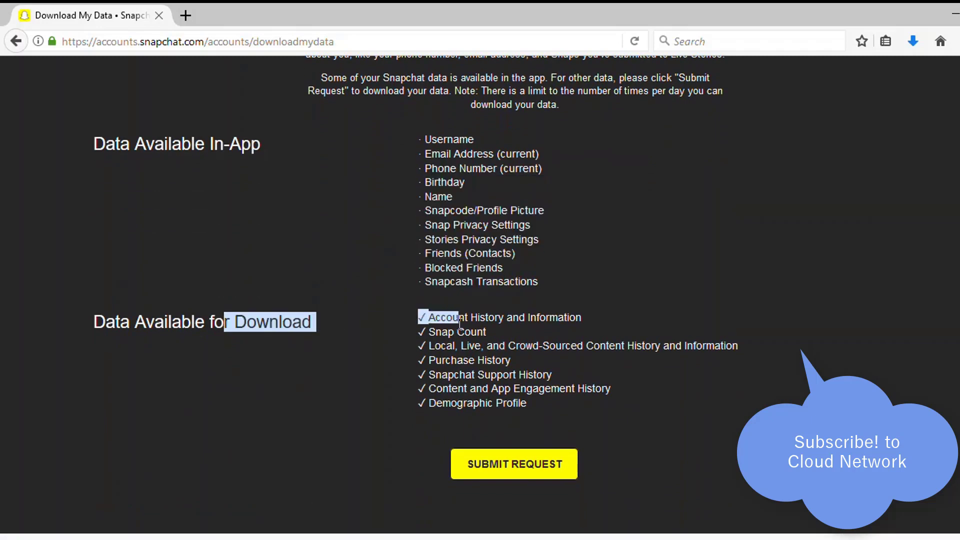
click(210, 327)
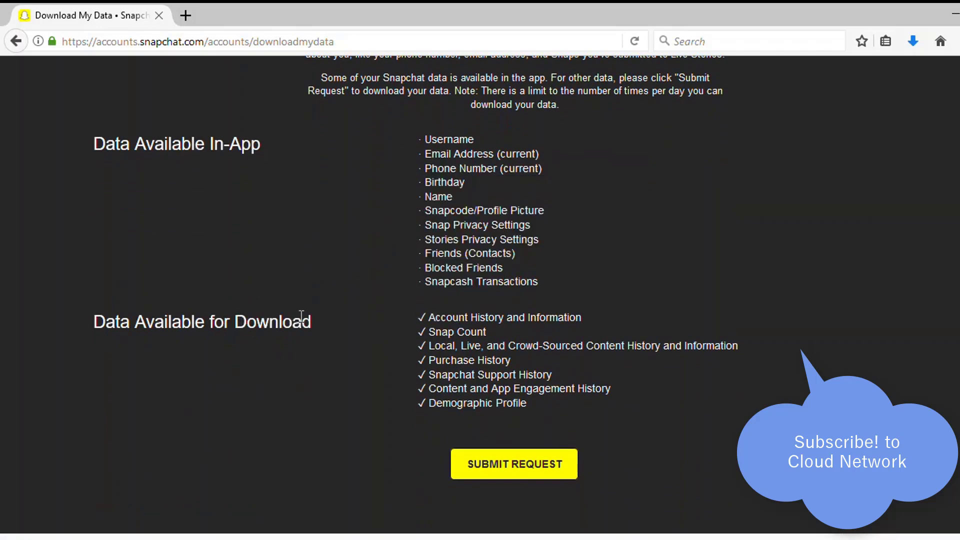
drag(420, 317, 583, 318)
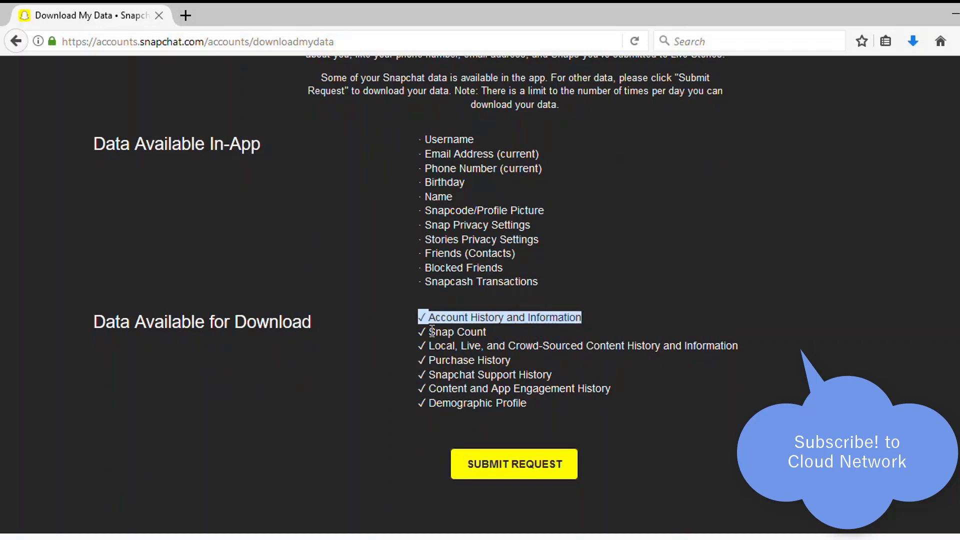
drag(429, 332, 646, 345)
drag(429, 360, 510, 360)
mouse_move(433, 389)
mouse_down()
mouse_move(511, 388)
mouse_move(459, 359)
mouse_move(420, 317)
mouse_up()
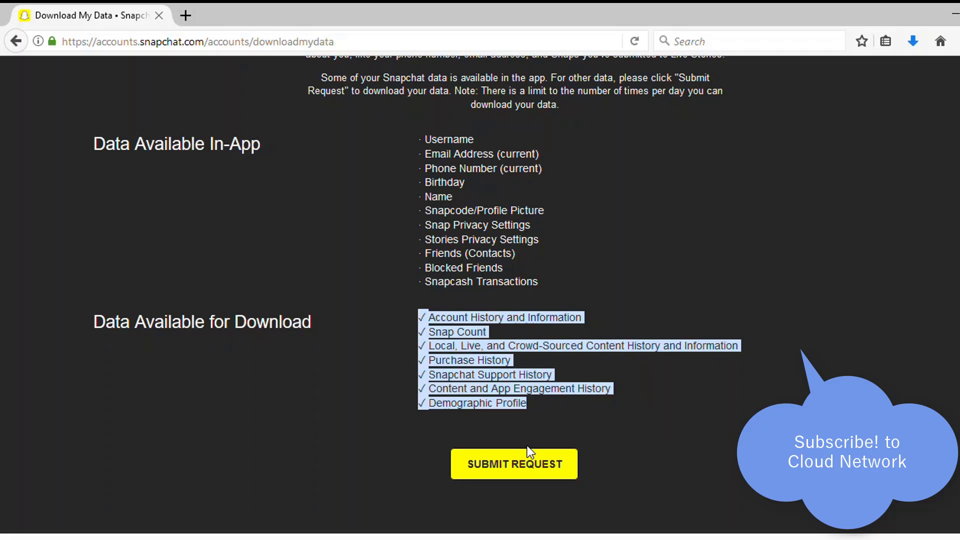
click(508, 463)
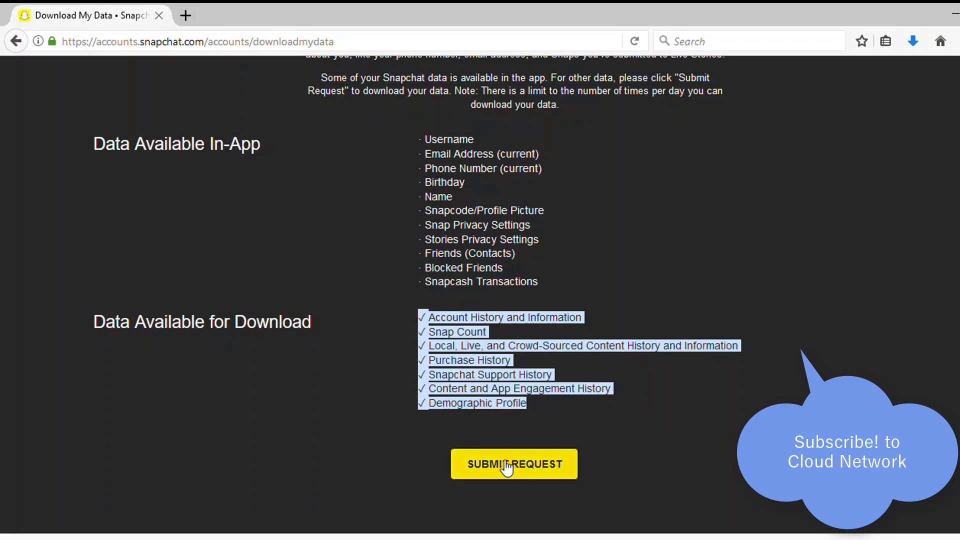
click(440, 329)
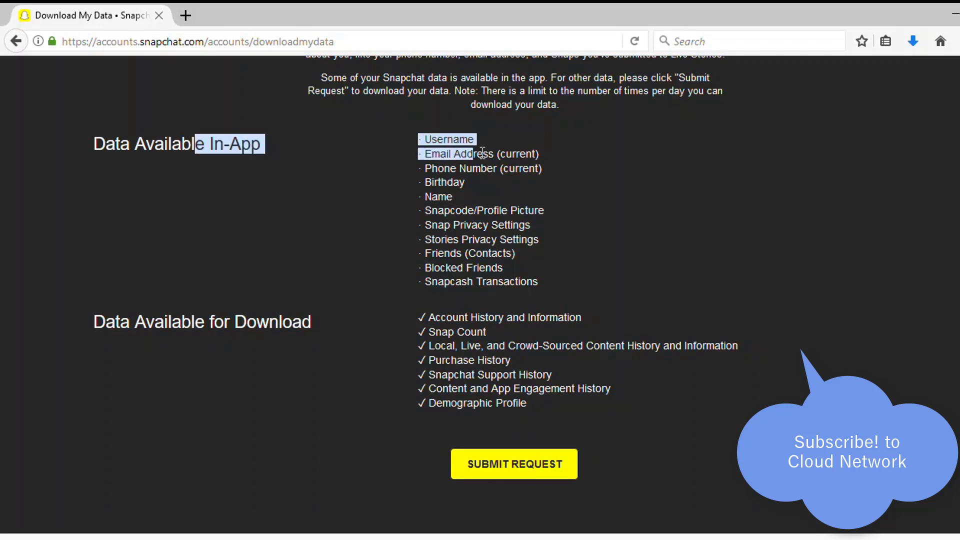
drag(200, 145, 483, 155)
mouse_move(422, 141)
mouse_down()
mouse_move(535, 283)
mouse_move(413, 142)
mouse_up()
click(447, 167)
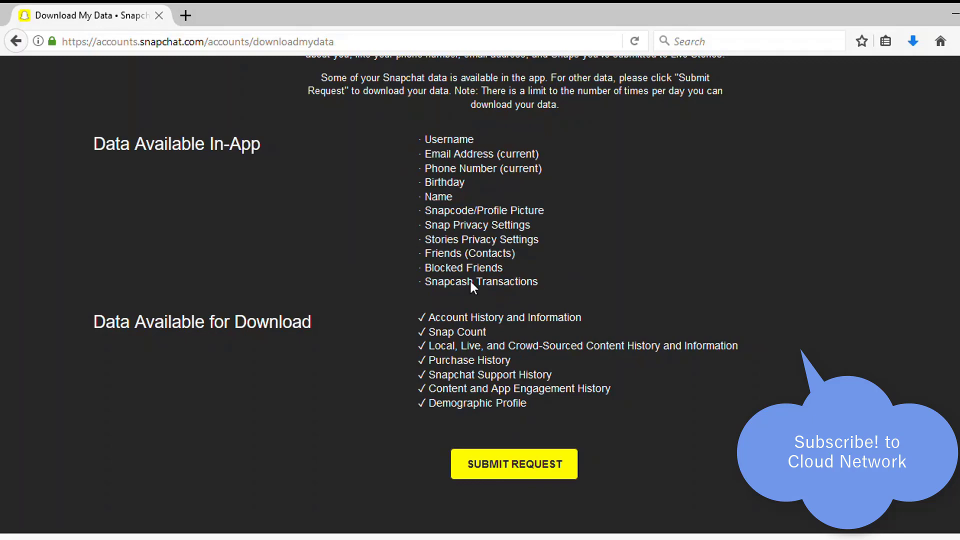
drag(417, 310, 476, 348)
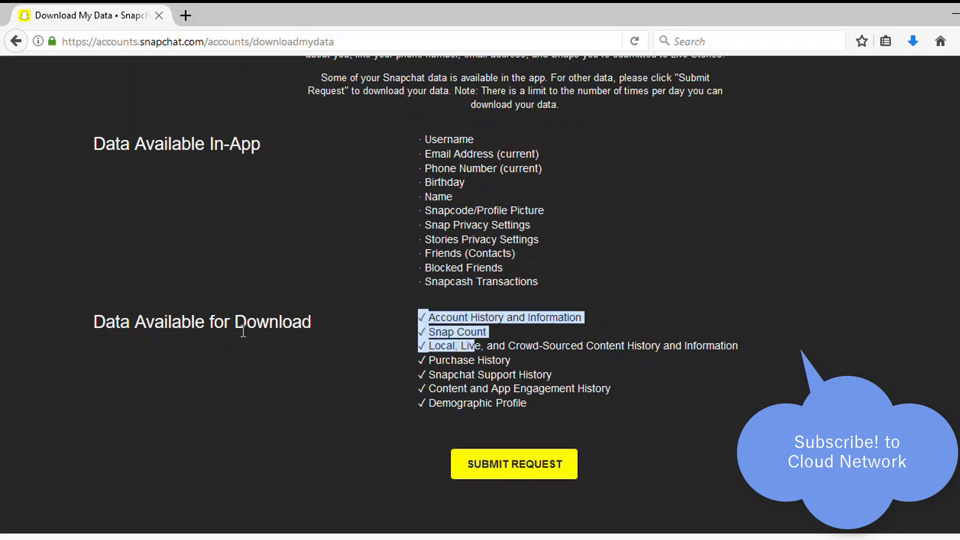
- Submit the data download request and highlight the promise to email when ready
click(508, 464)
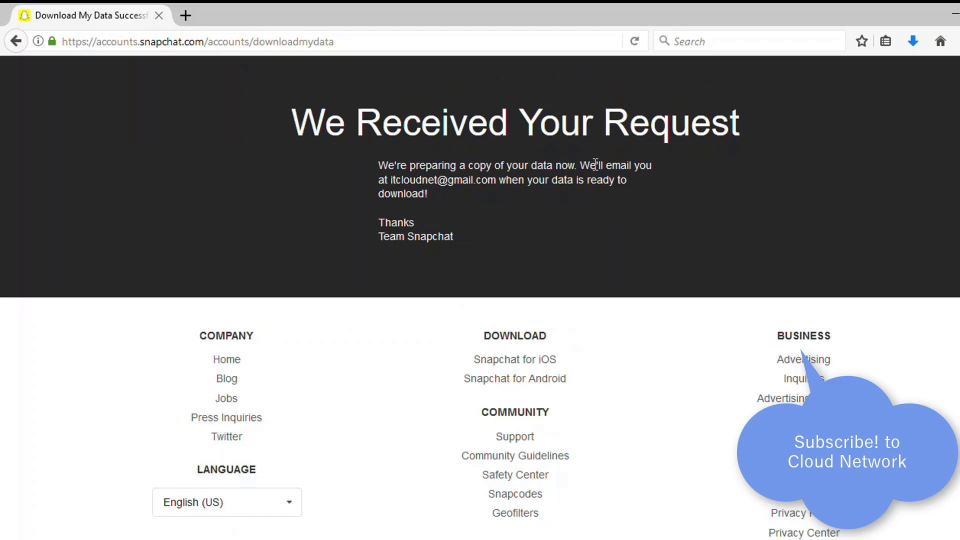
drag(589, 165, 646, 165)
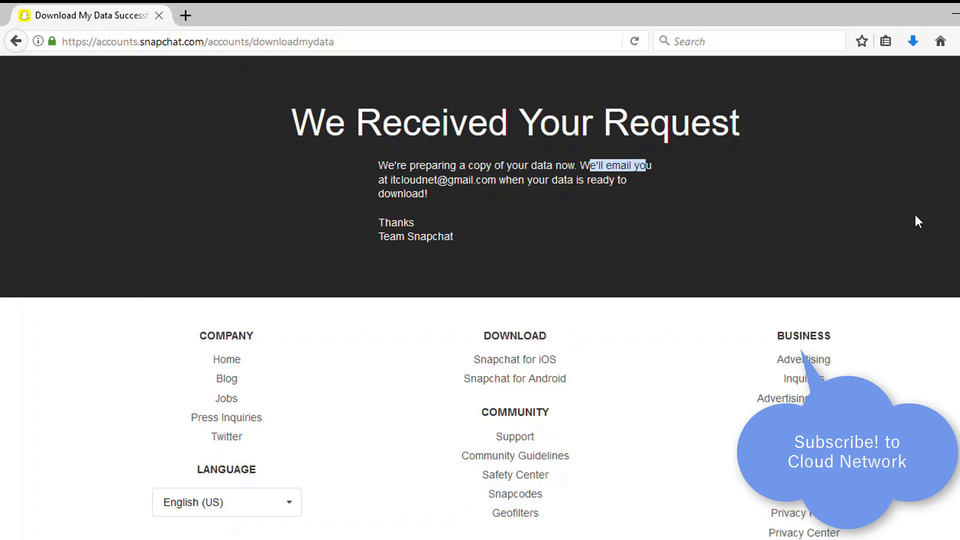
- Go back to the My Data page, now showing the 'Your Data is Ready' zip link
click(11, 45)
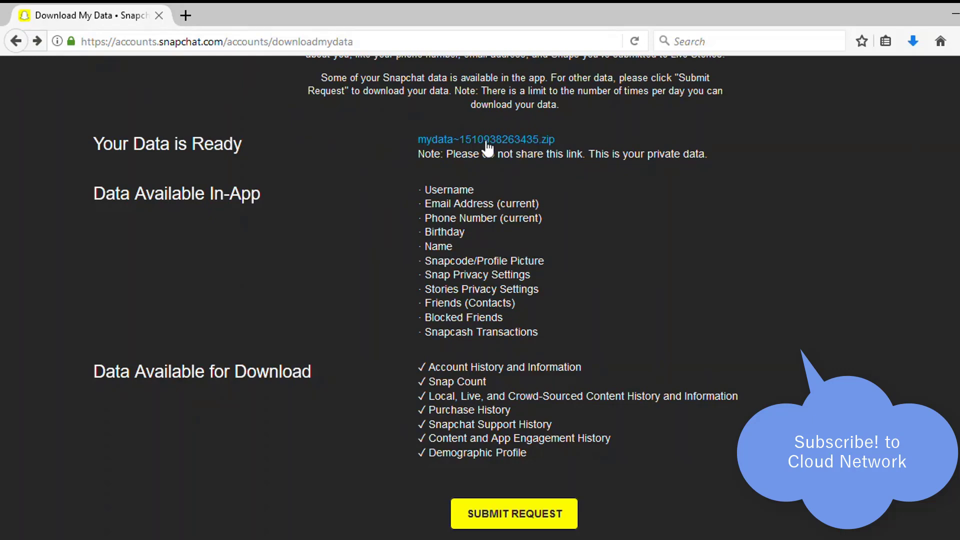
- Download mydata~1510938263435.zip using Firefox's Save File option
scroll(630, 250, up, 3)
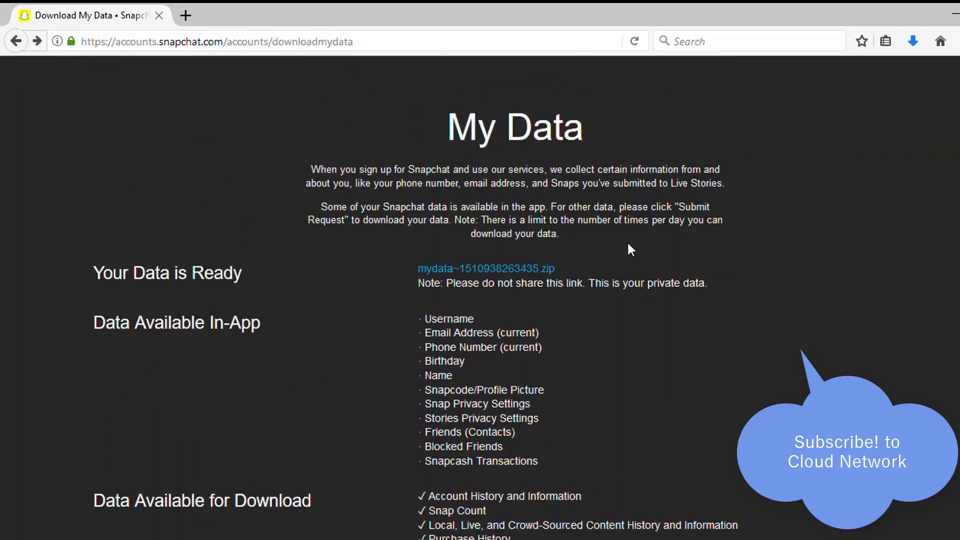
drag(485, 220, 683, 225)
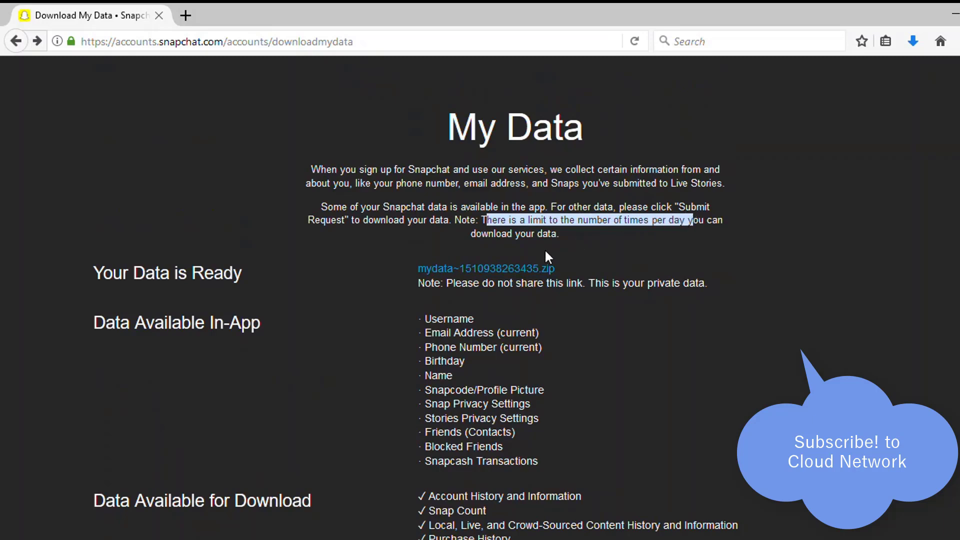
click(537, 270)
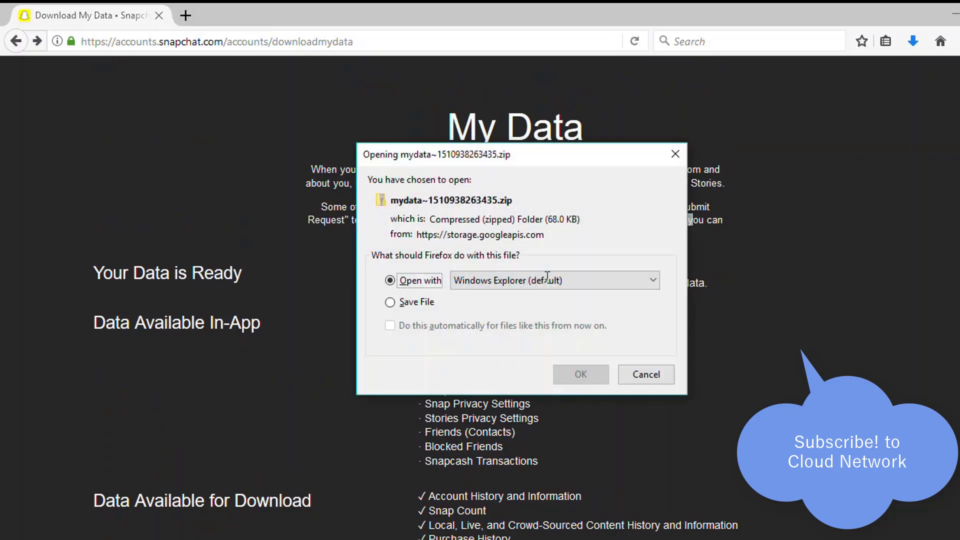
click(428, 302)
click(581, 375)
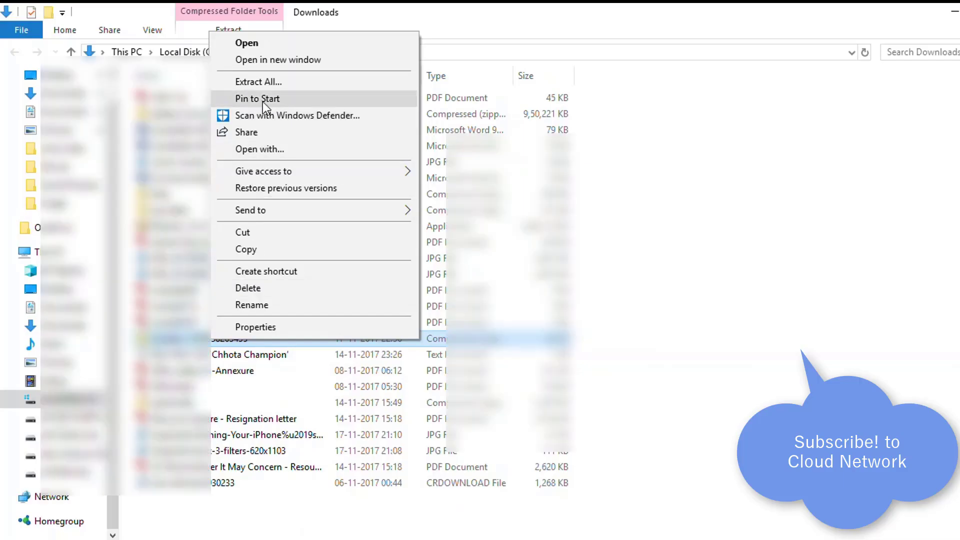
- Extract the data zip into the suggested mydata folder and locate the account page file
click(266, 81)
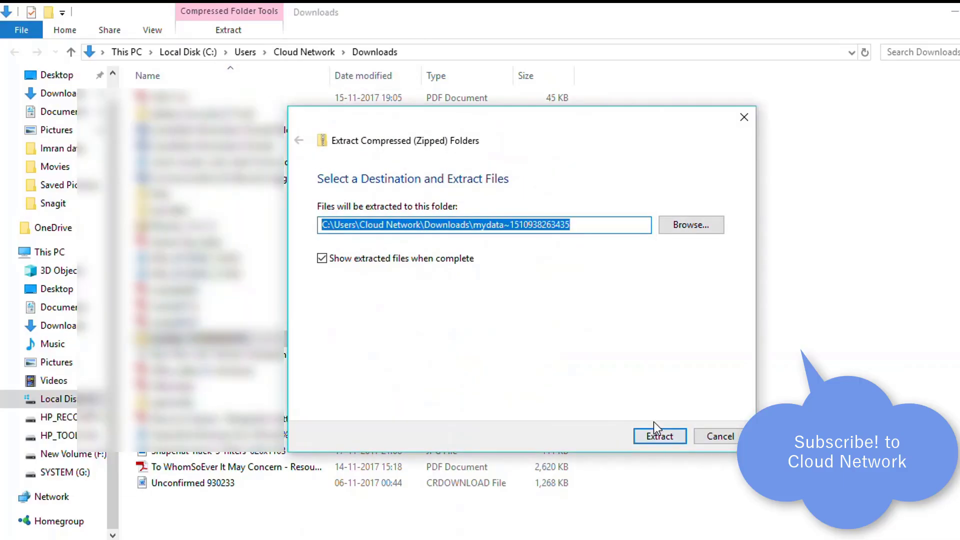
click(653, 431)
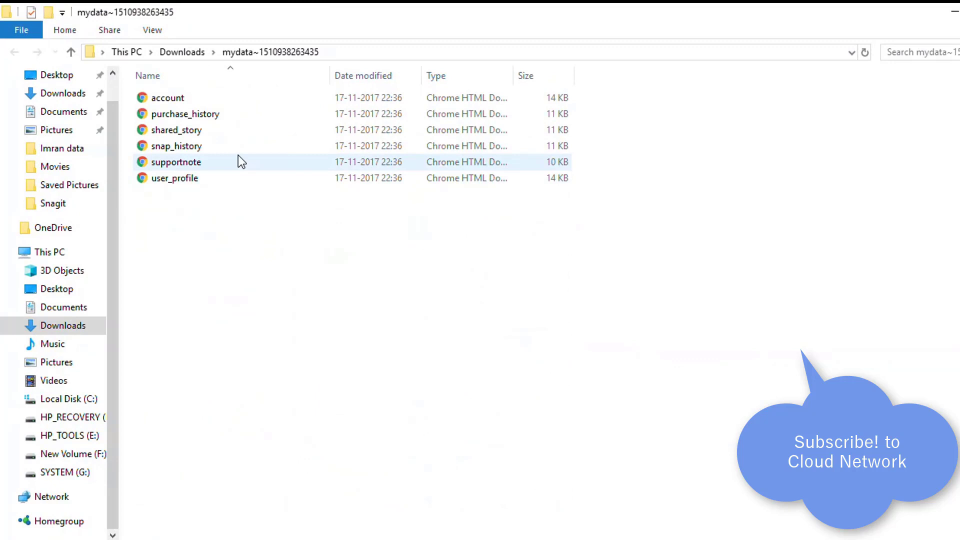
click(203, 96)
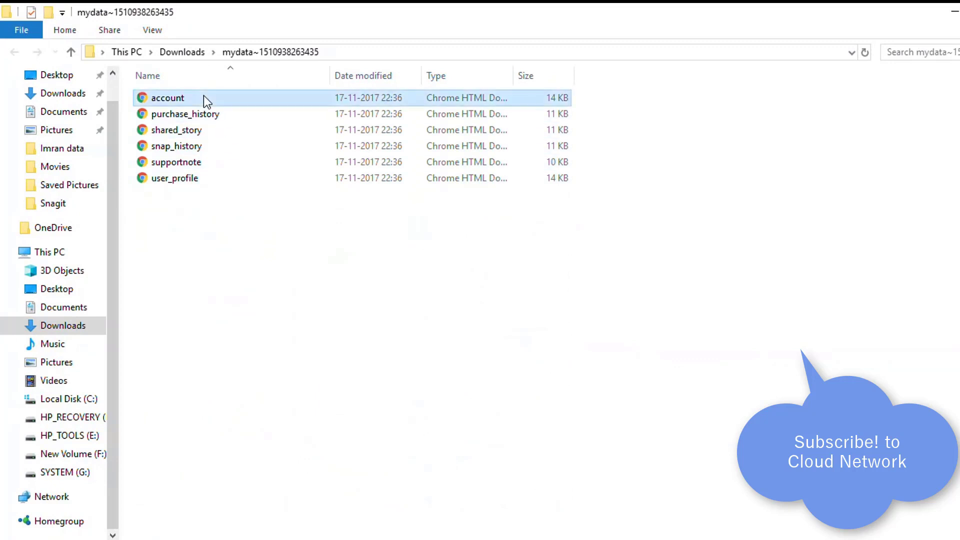
click(333, 52)
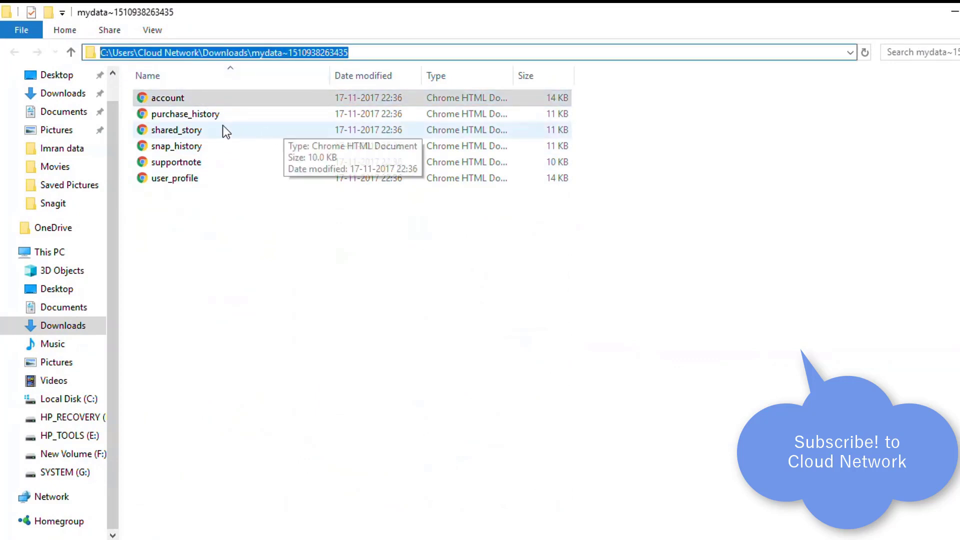
- Open the account page file with Firefox from the Open With dialog
double_click(178, 103)
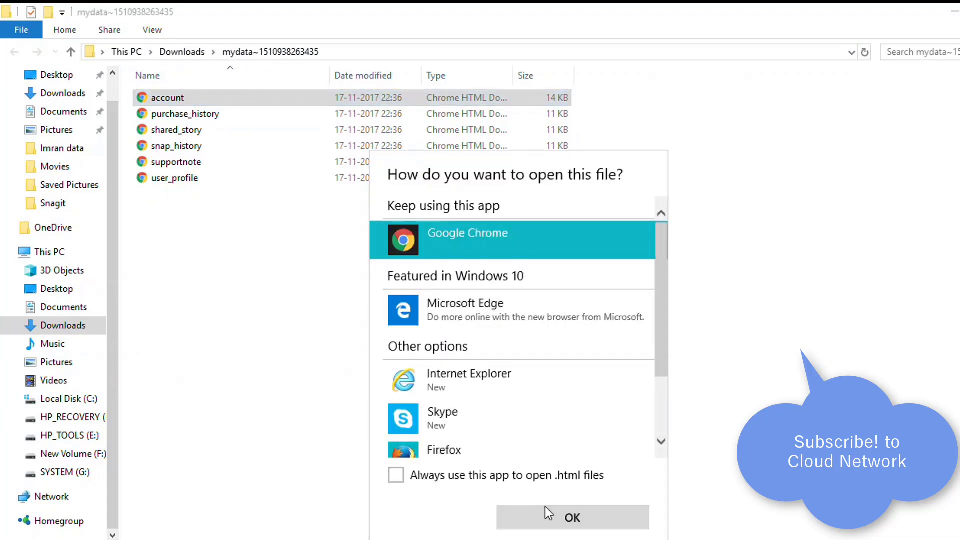
drag(657, 353, 666, 418)
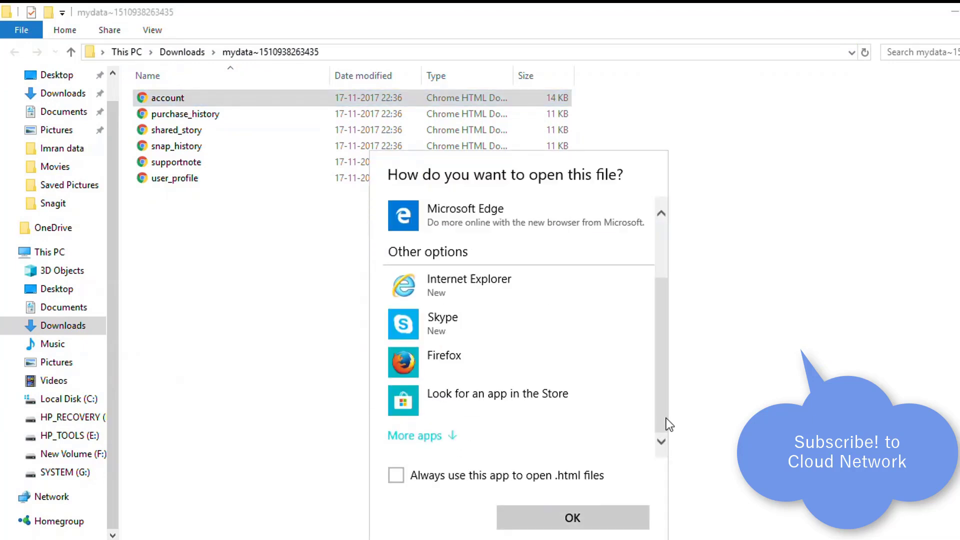
click(462, 361)
click(559, 519)
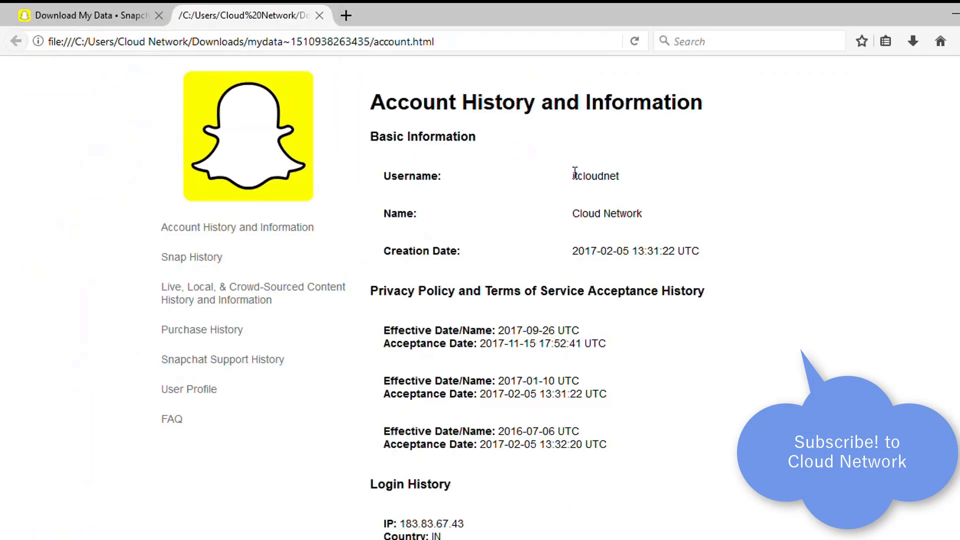
- Scroll through account.html's Login History, then switch to the Snap History page
scroll(480, 300, down, 1)
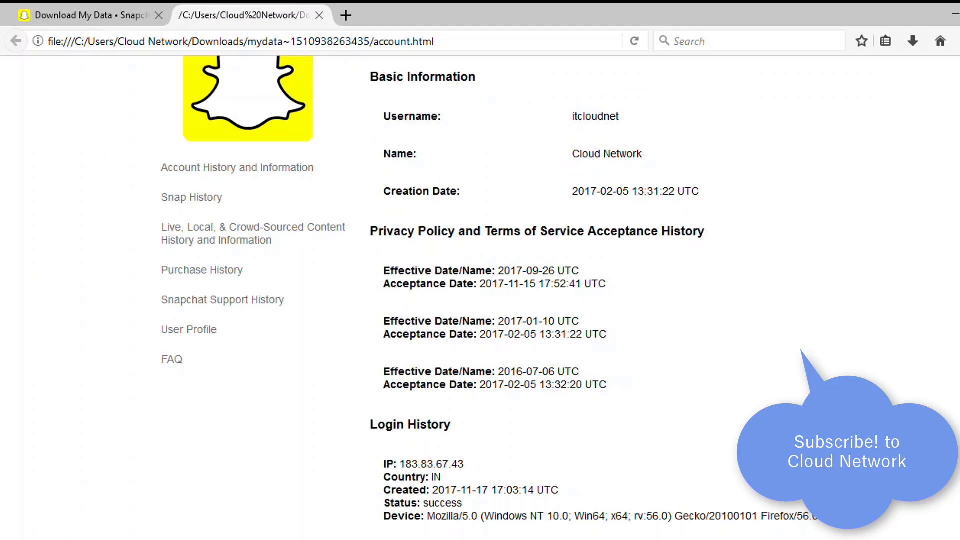
scroll(480, 300, down, 2)
scroll(480, 300, down, 2)
scroll(480, 300, down, 1)
scroll(480, 300, up, 3)
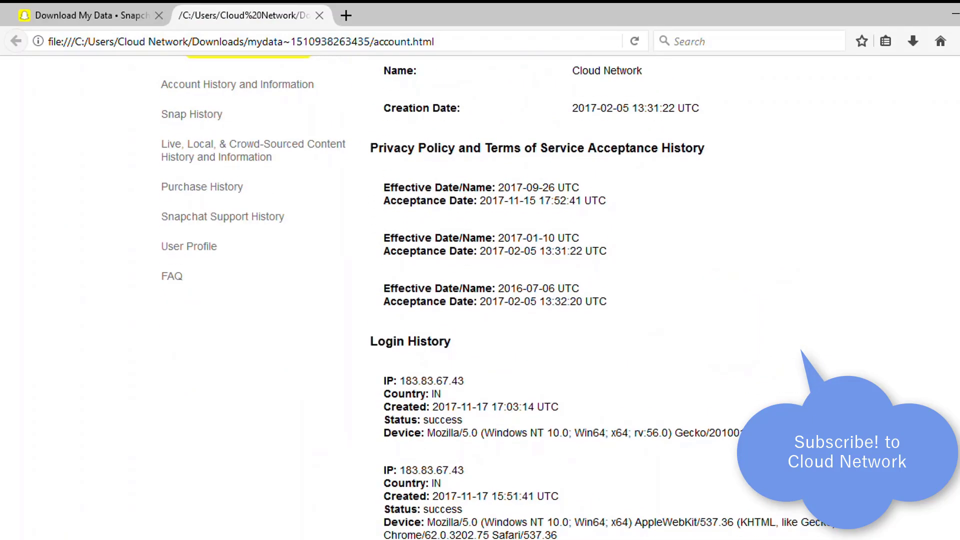
scroll(480, 300, down, 3)
scroll(480, 300, down, 3)
scroll(480, 300, down, 1)
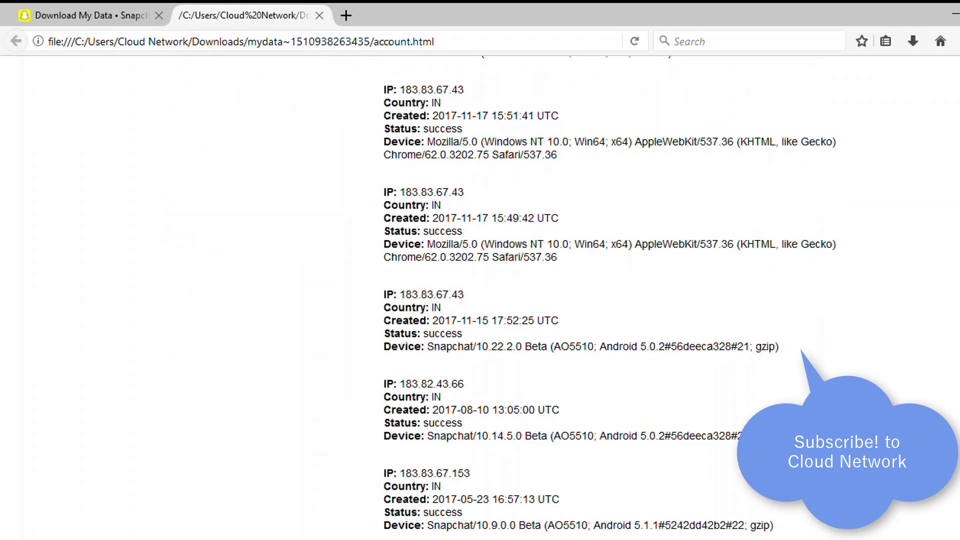
scroll(290, 340, up, 7)
scroll(290, 340, up, 1)
click(188, 217)
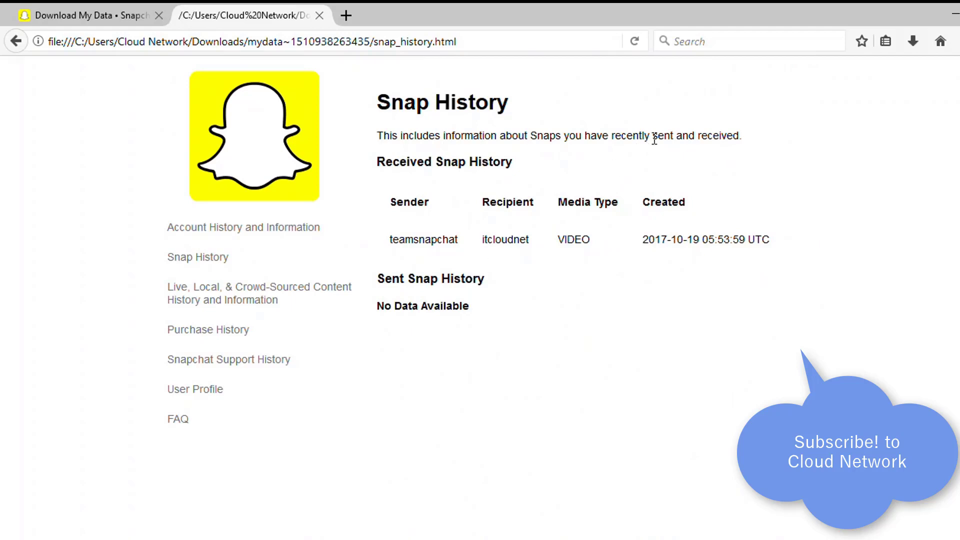
- Highlight parts of the Snap History intro sentence and the VIDEO media type entry
drag(654, 140, 678, 140)
double_click(717, 135)
mouse_move(585, 140)
mouse_down()
mouse_move(669, 143)
mouse_move(659, 143)
mouse_up()
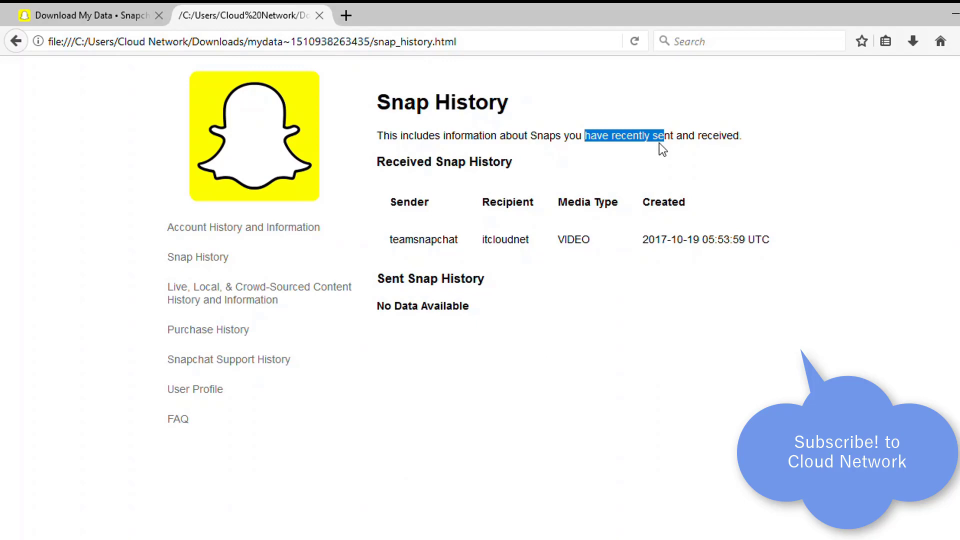
double_click(567, 241)
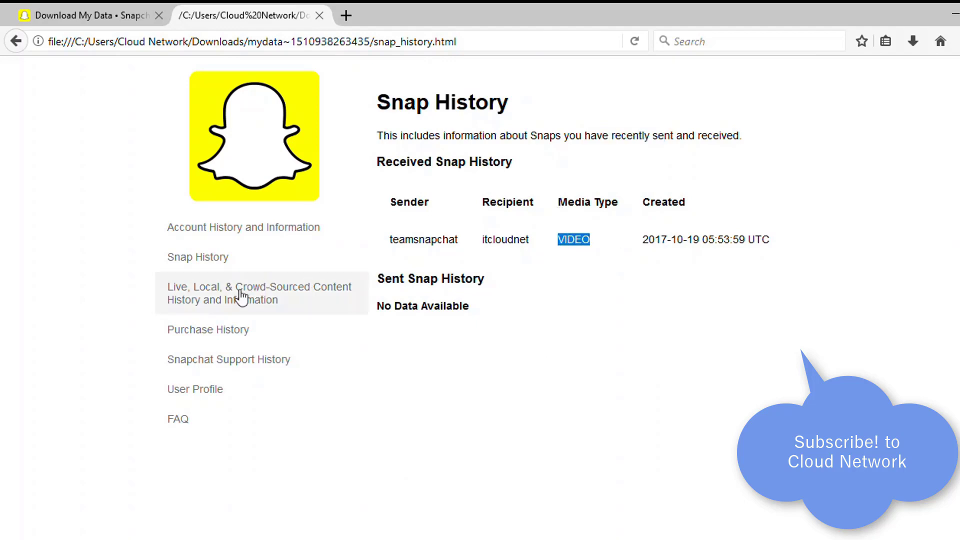
- View Purchase History, Snapchat Support History and User Profile, then return to Account History and Information
click(208, 333)
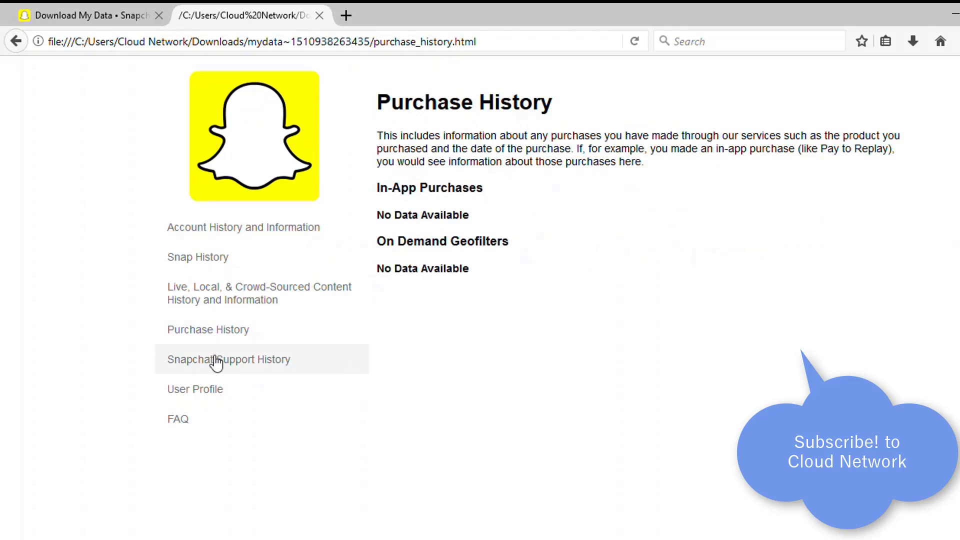
click(216, 361)
click(201, 396)
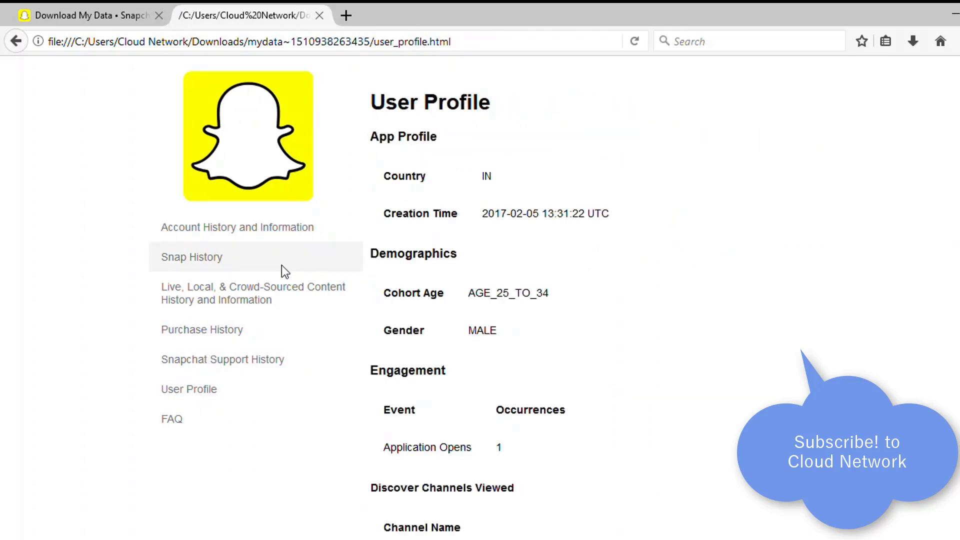
click(210, 231)
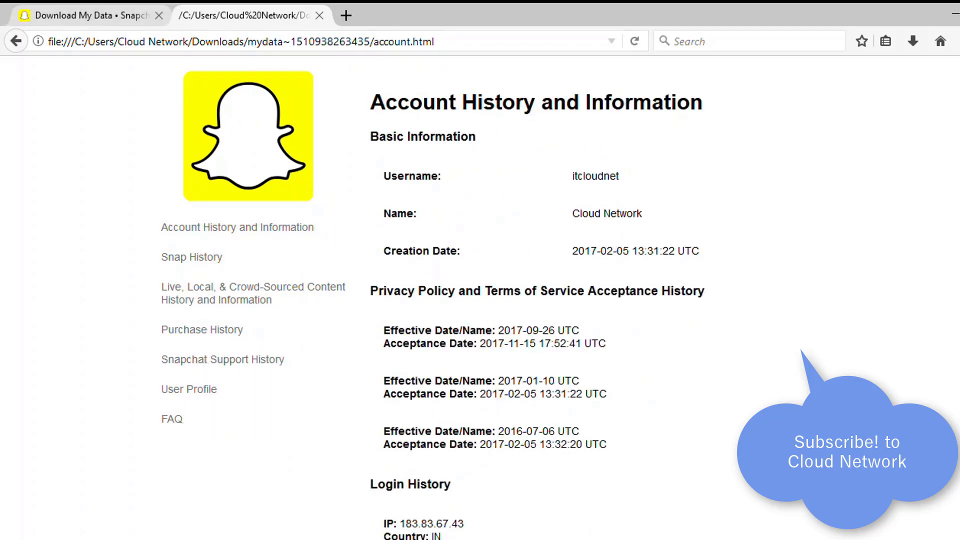
- Switch to the Snapchat My Data tab and highlight its intro paragraphs
click(90, 15)
click(419, 207)
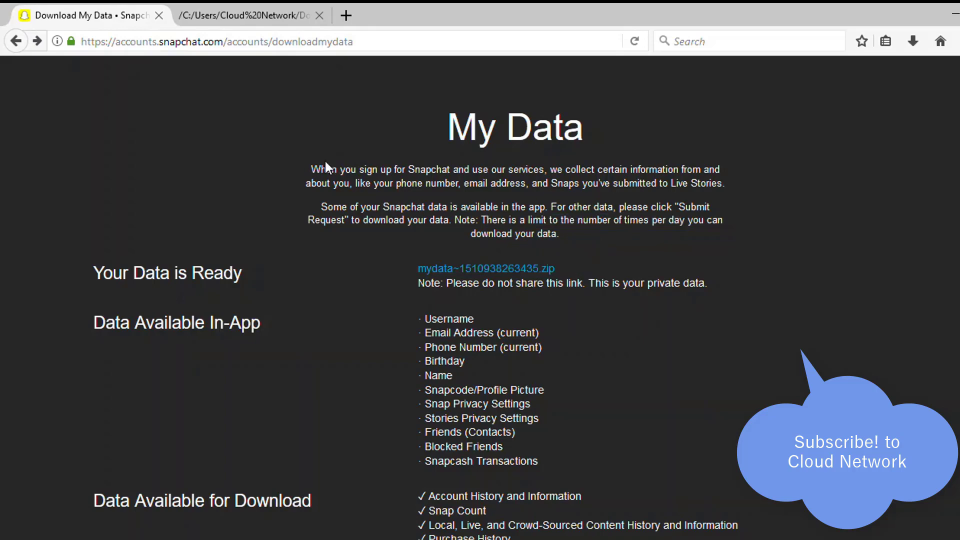
mouse_move(453, 169)
mouse_down()
mouse_move(614, 170)
mouse_move(672, 183)
mouse_up()
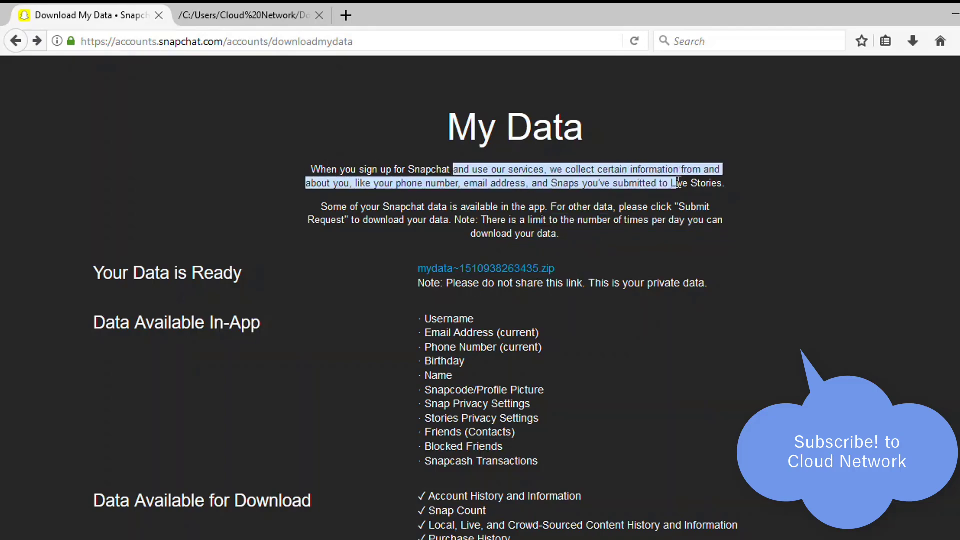
drag(342, 206, 580, 207)
click(580, 208)
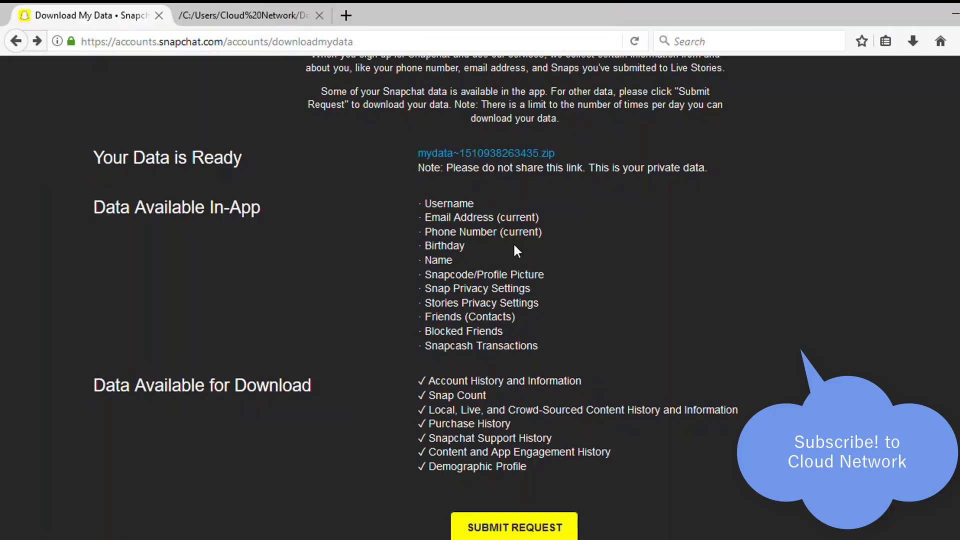
- Highlight the Data Available for Download heading and its list of data categories
double_click(220, 385)
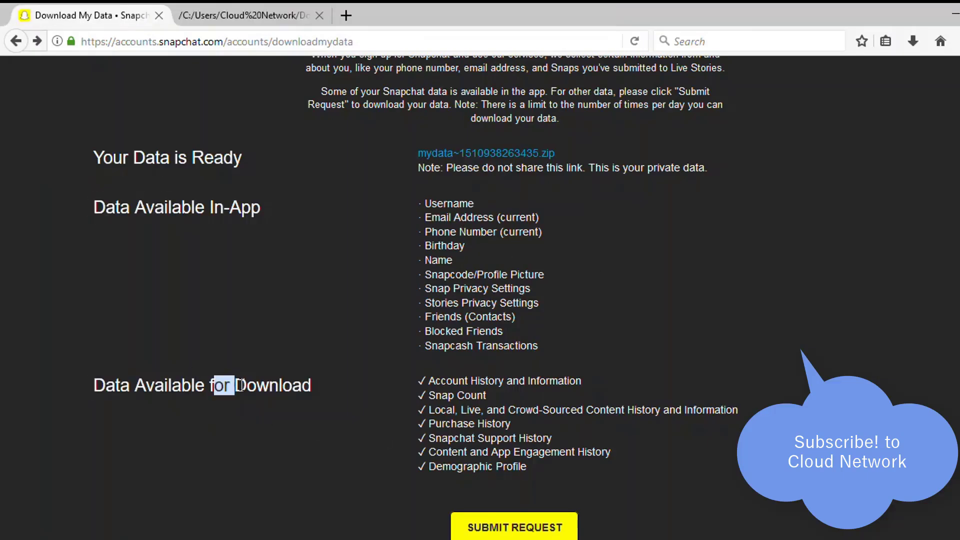
drag(173, 385, 195, 385)
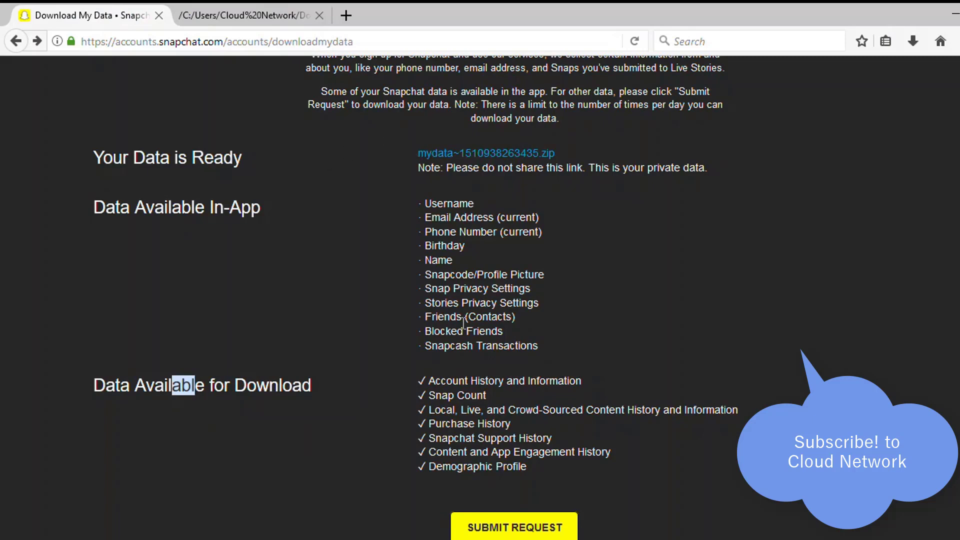
drag(434, 380, 548, 469)
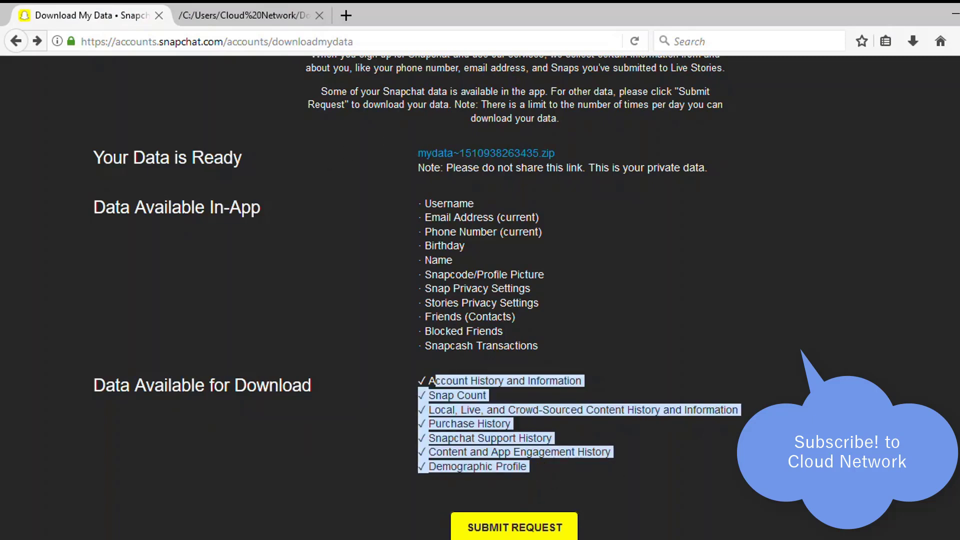
scroll(479, 299, down, 3)
scroll(480, 300, up, 3)
scroll(479, 300, up, 1)
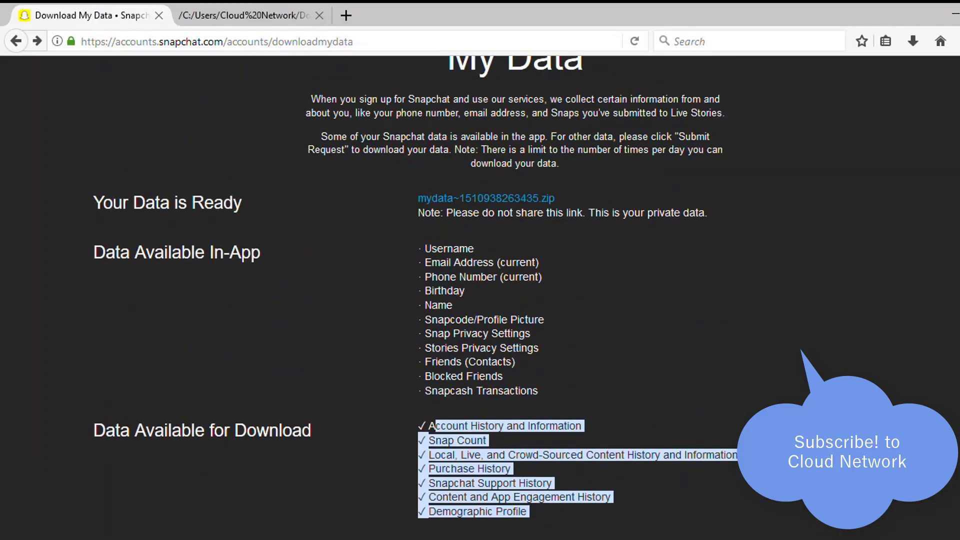